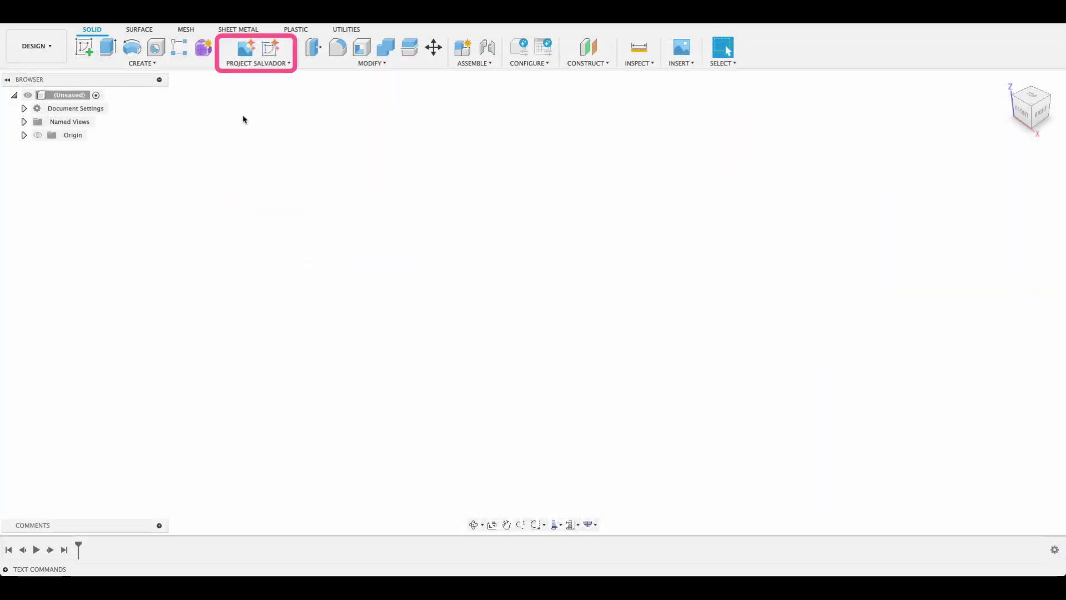
{"action": "left_click", "coordinate": [290, 64]}
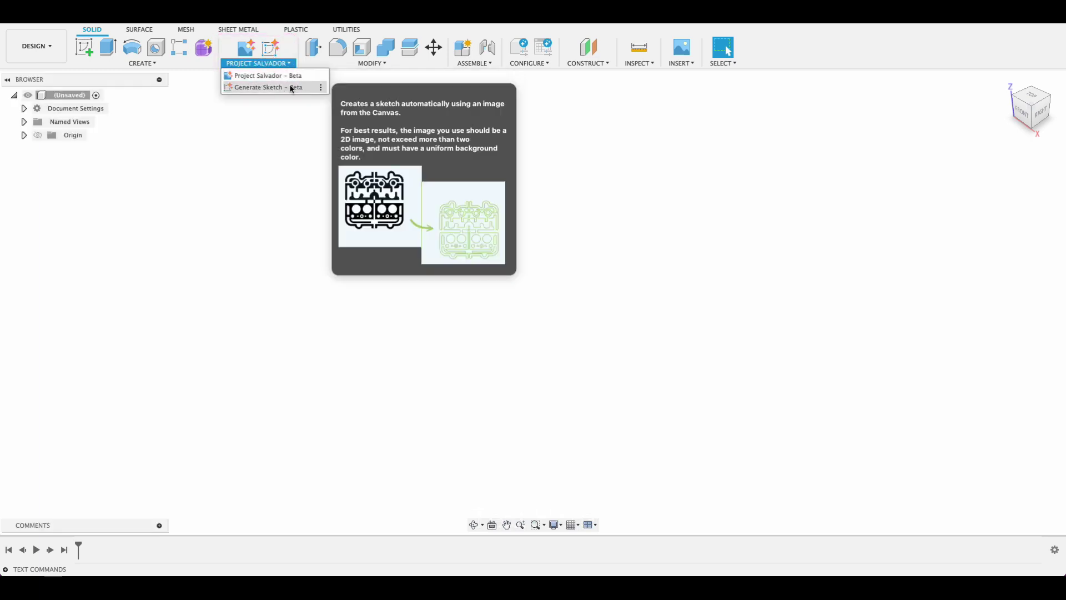
{"action": "left_click", "coordinate": [227, 180]}
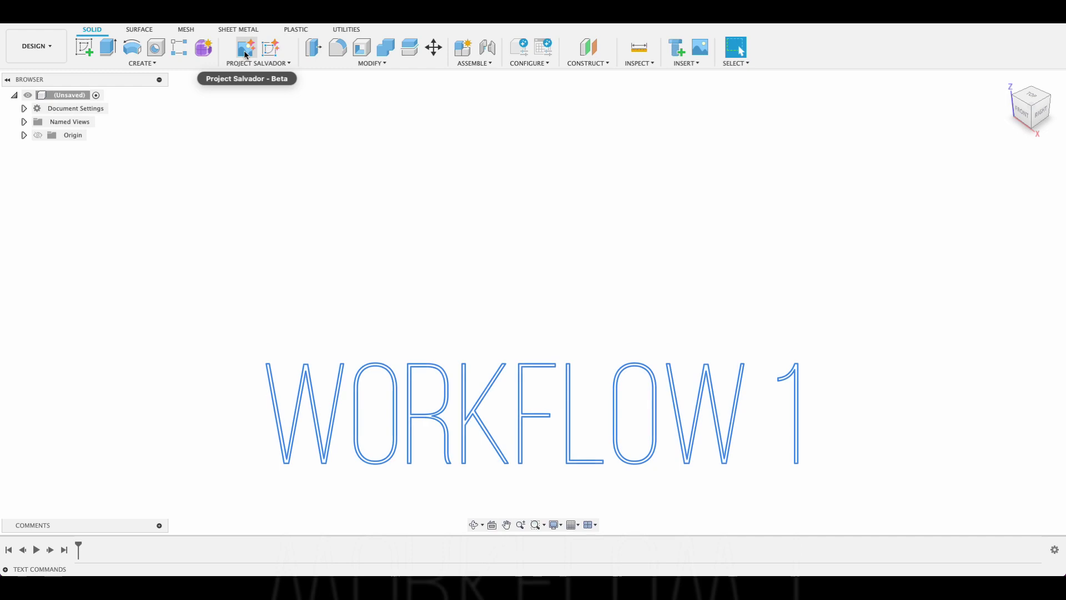
- Start Project Salvador and generate an image from the text prompt "black motorbike"
{"action": "left_click", "coordinate": [247, 62]}
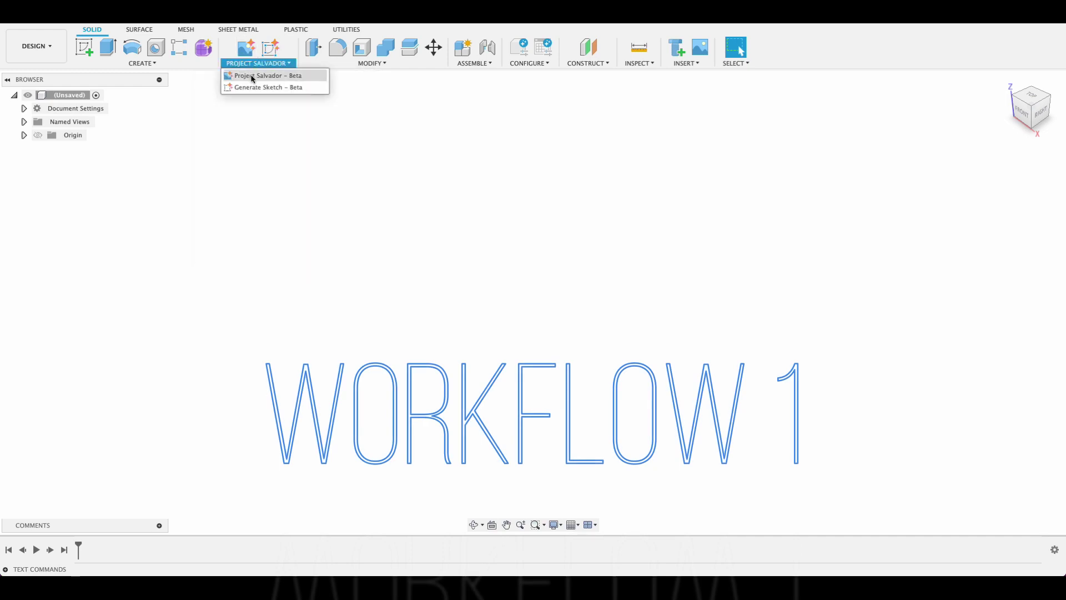
{"action": "left_click", "coordinate": [257, 76]}
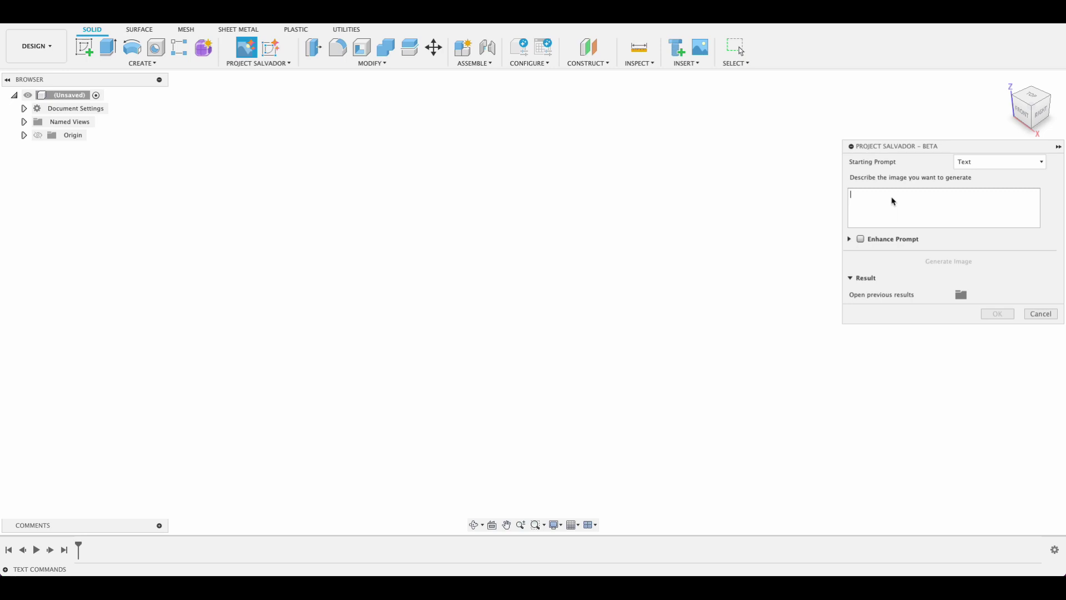
{"action": "type", "text": "bla"}
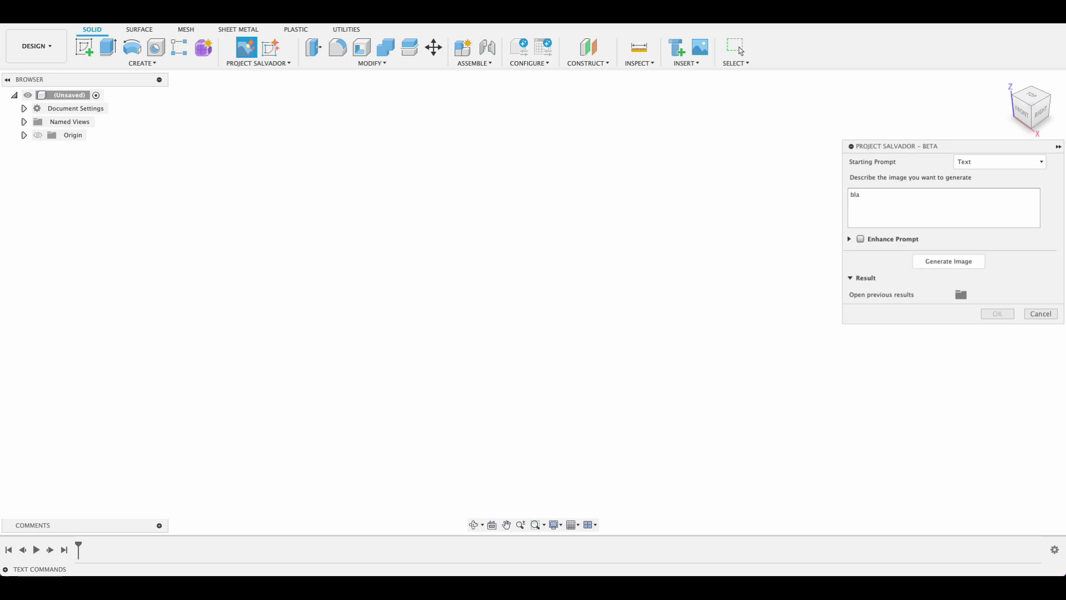
{"action": "type", "text": "ck motorbike"}
{"action": "left_click", "coordinate": [918, 261]}
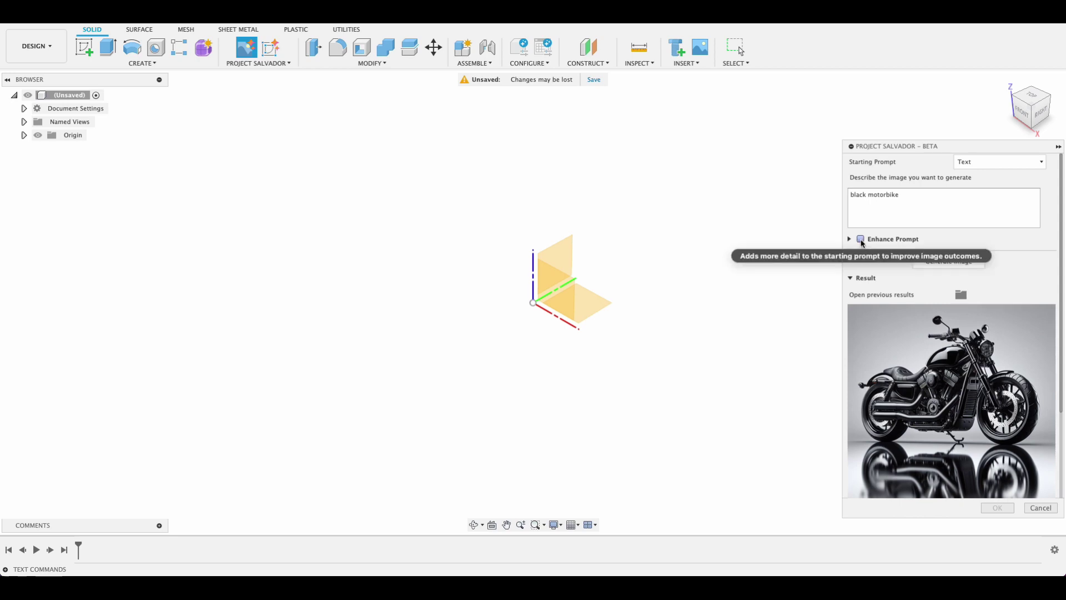
- Enhance the black motorbike prompt for a generic image and generate a new image from the enhanced text
{"action": "left_click", "coordinate": [861, 240]}
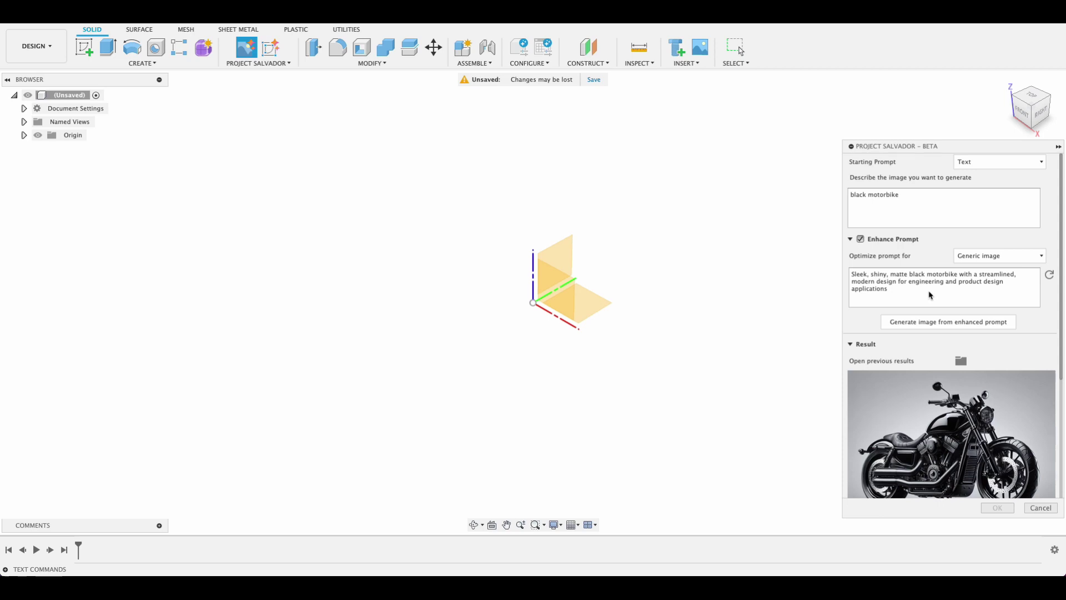
{"action": "left_click", "coordinate": [957, 323]}
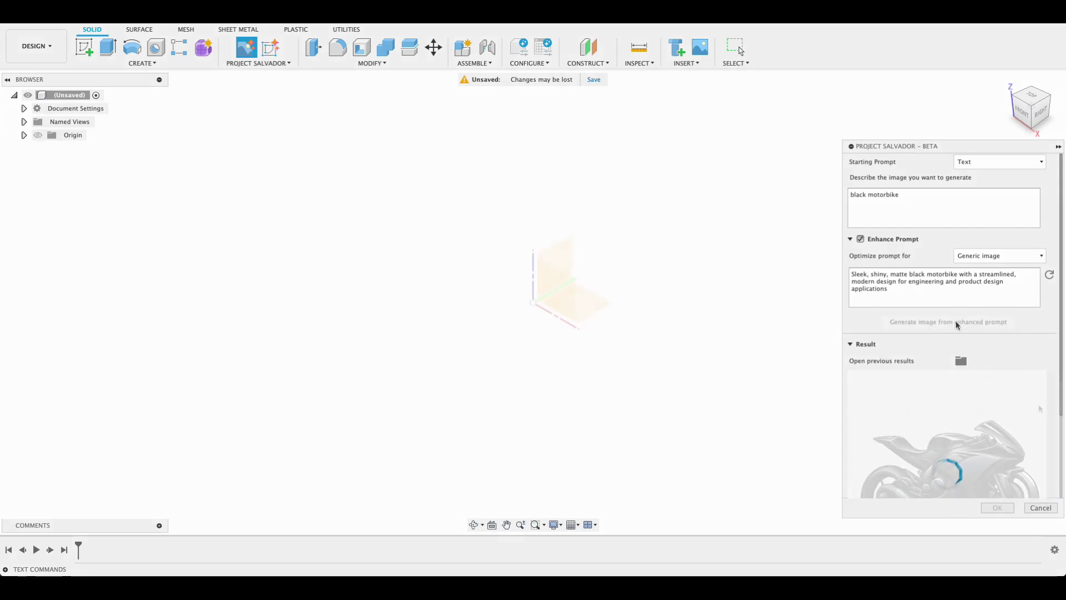
{"action": "scroll", "coordinate": [1040, 410], "scroll_direction": "down", "scroll_amount": 2}
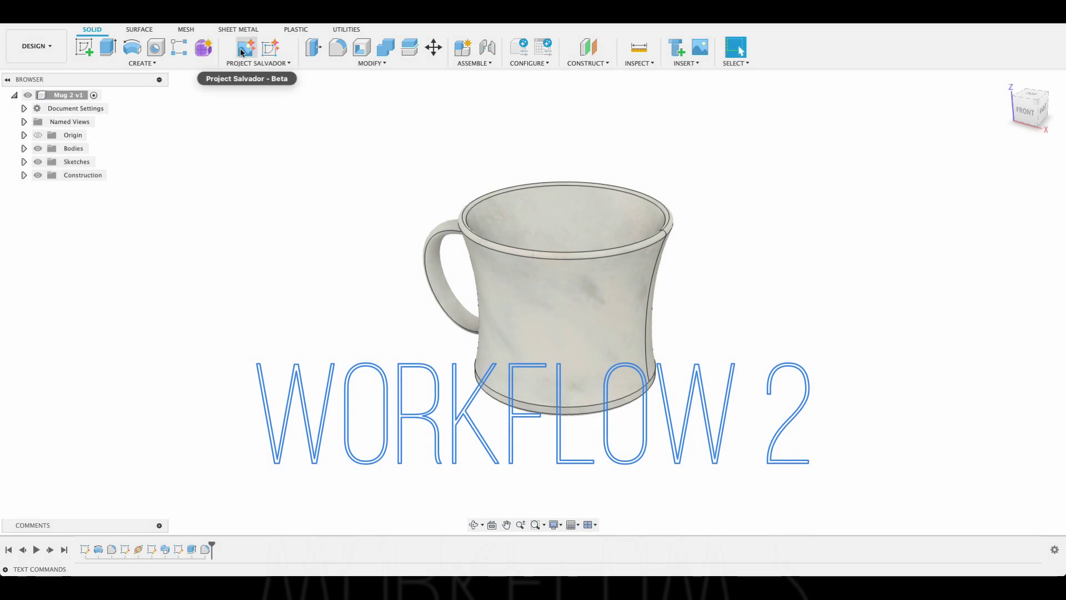
- Generate a Project Salvador image variation of the mug, using Current View as the starting prompt
{"action": "left_click", "coordinate": [246, 47]}
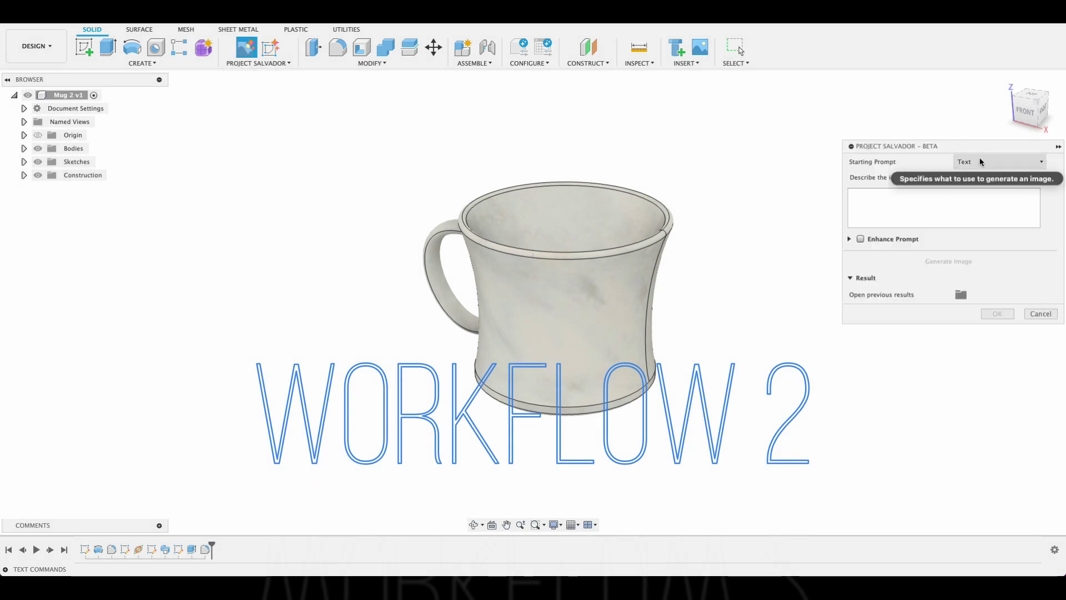
{"action": "left_click", "coordinate": [998, 162]}
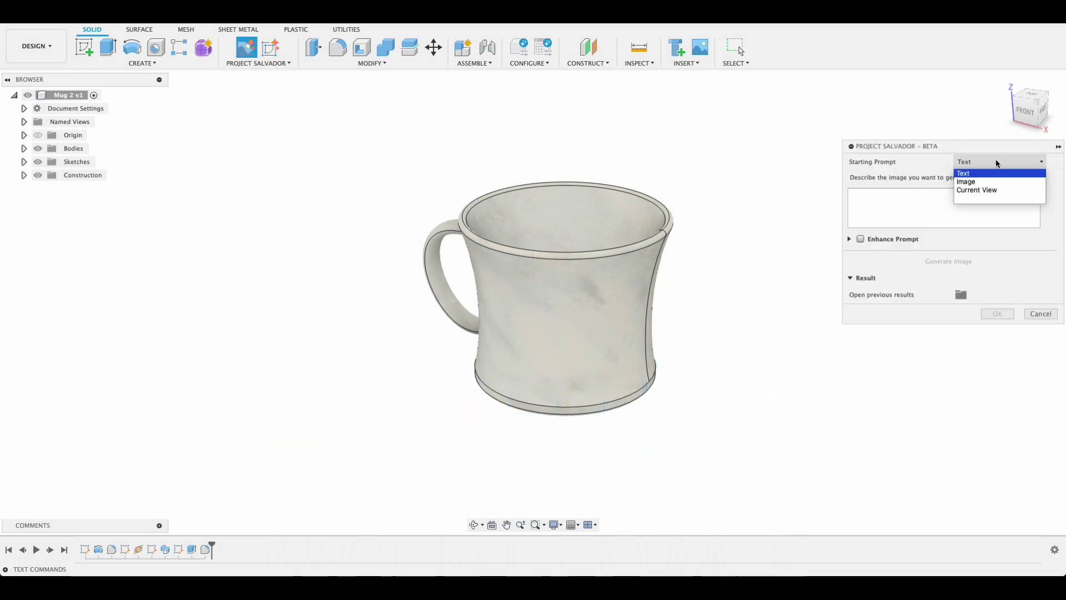
{"action": "left_click", "coordinate": [969, 182]}
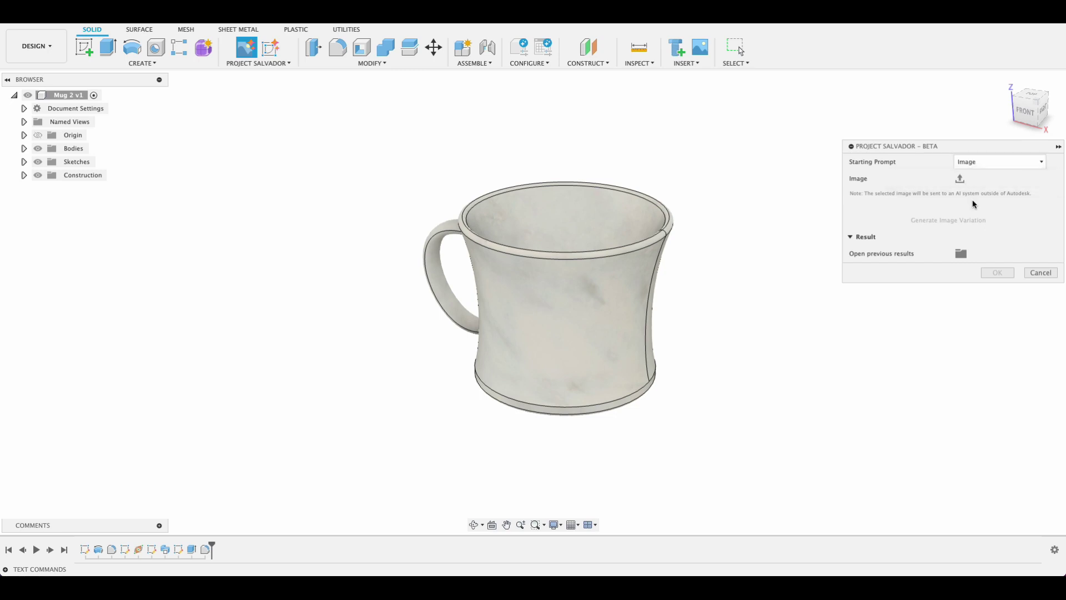
{"action": "left_click", "coordinate": [986, 162]}
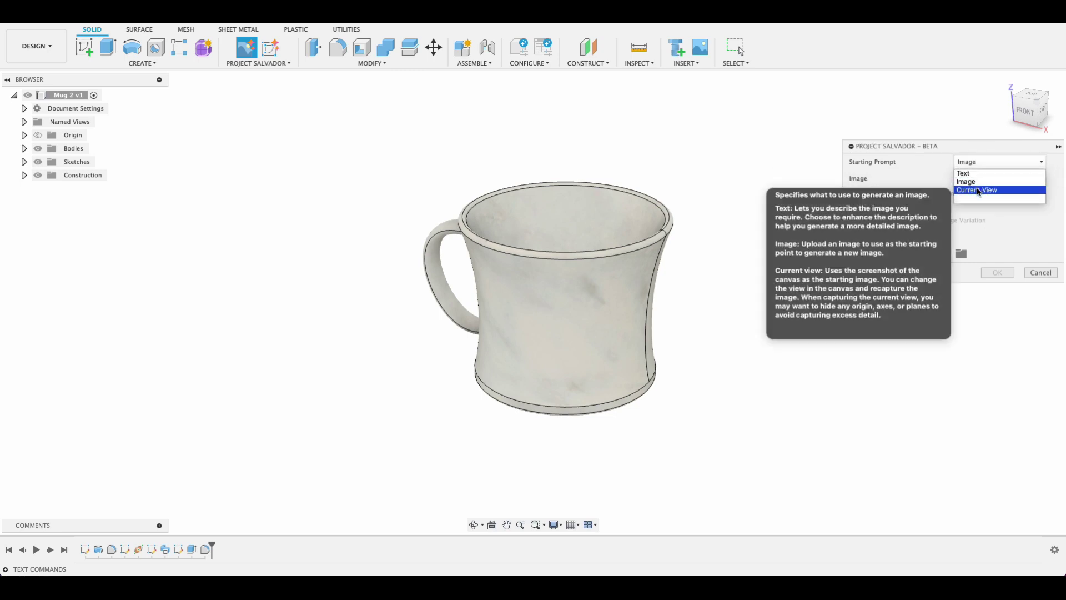
{"action": "left_click", "coordinate": [988, 187]}
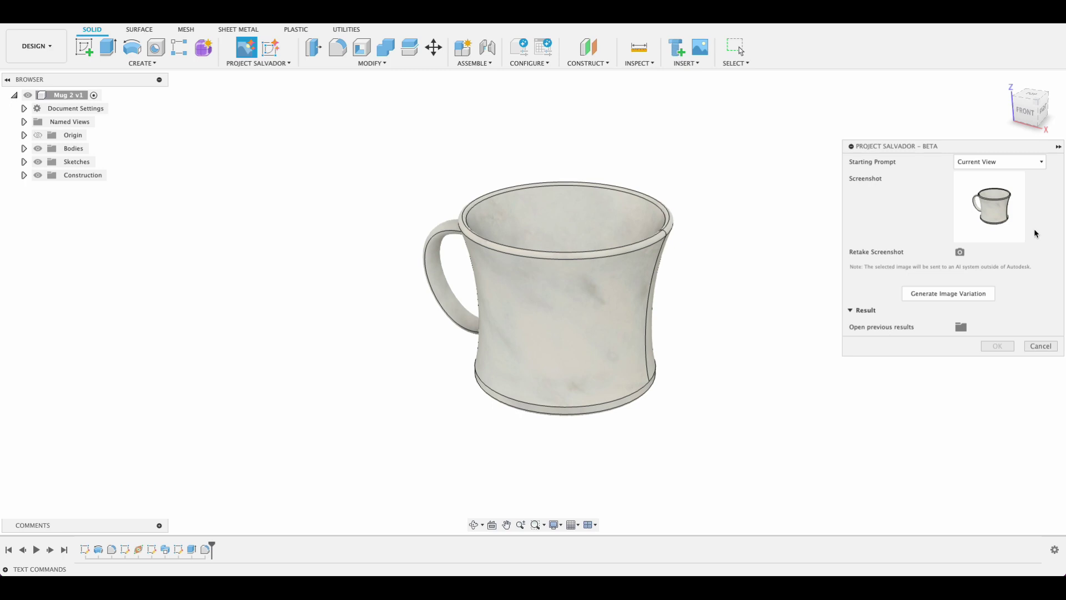
{"action": "left_click", "coordinate": [972, 300]}
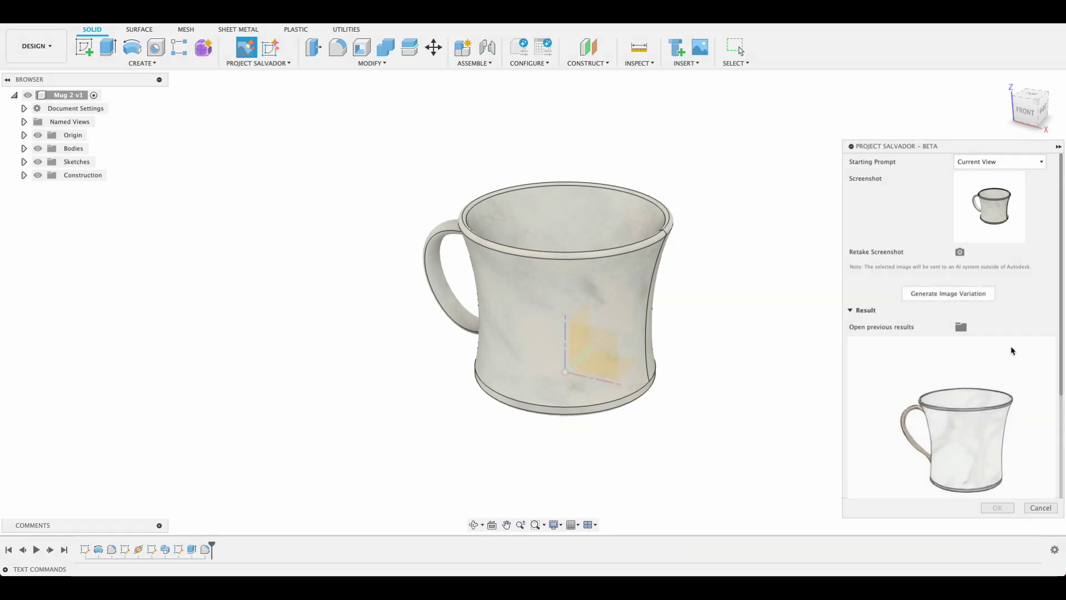
- Examine the generated mug image variation, then leave Project Salvador without inserting the image
{"action": "scroll", "coordinate": [1012, 350], "scroll_direction": "down", "scroll_amount": 3}
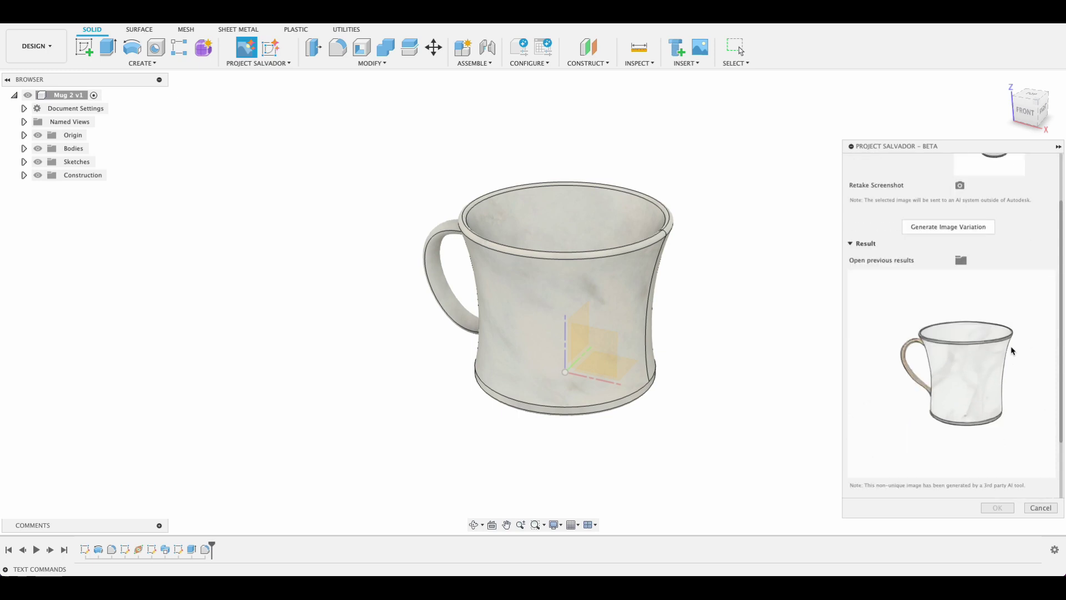
{"action": "scroll", "coordinate": [1012, 351], "scroll_direction": "up", "scroll_amount": 1}
{"action": "scroll", "coordinate": [980, 355], "scroll_direction": "down", "scroll_amount": 3}
{"action": "scroll", "coordinate": [980, 356], "scroll_direction": "up", "scroll_amount": 5}
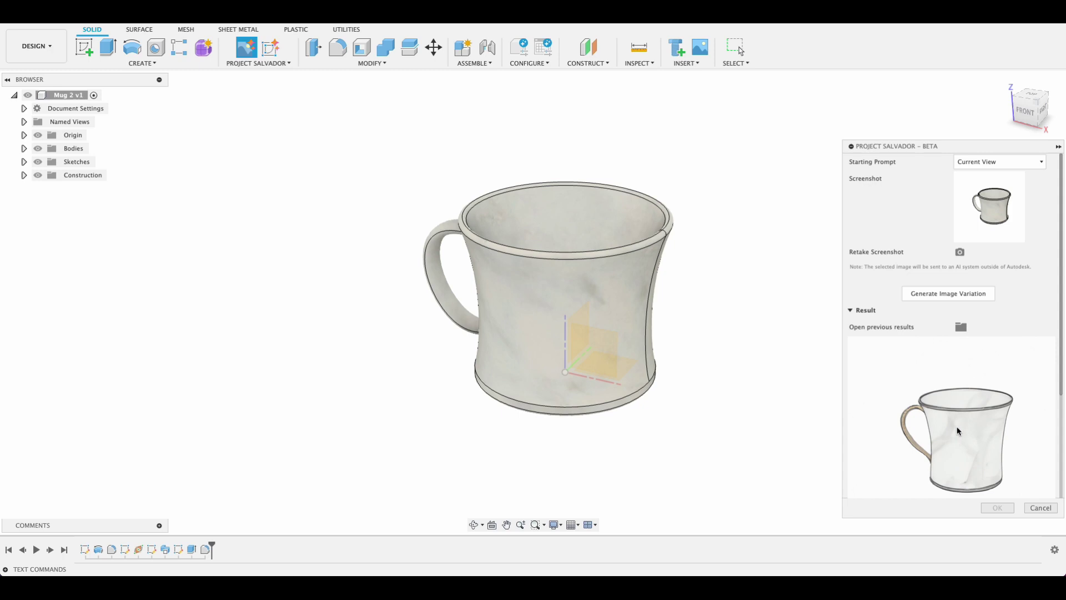
{"action": "left_click", "coordinate": [1042, 162]}
{"action": "left_click", "coordinate": [1040, 302]}
{"action": "left_click", "coordinate": [1039, 507]}
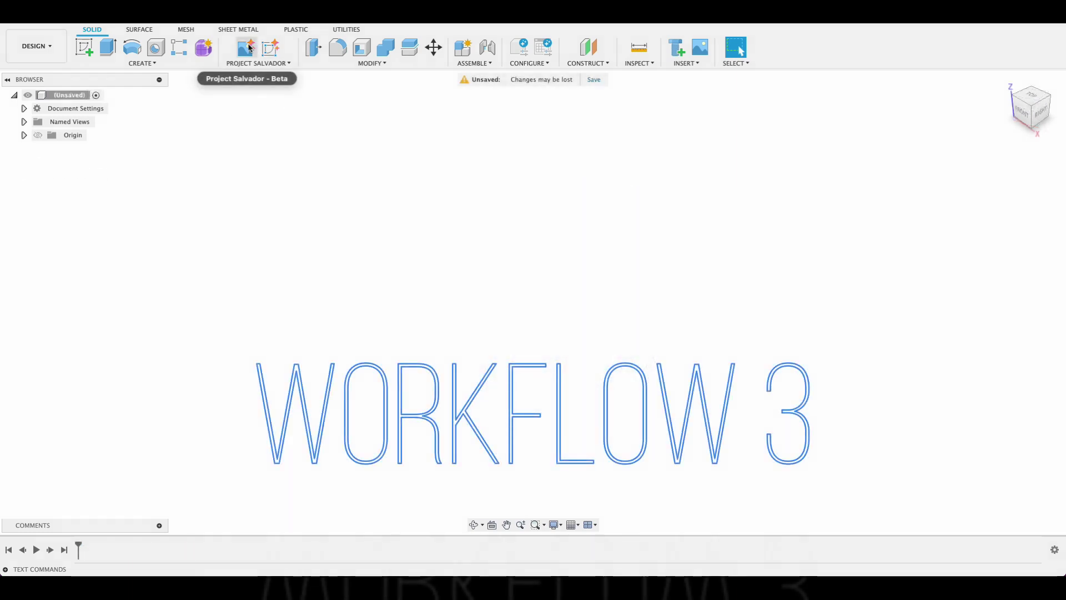
- In the empty design, generate a Project Salvador image from an enhanced "black motorbike" text prompt
{"action": "left_click", "coordinate": [248, 48]}
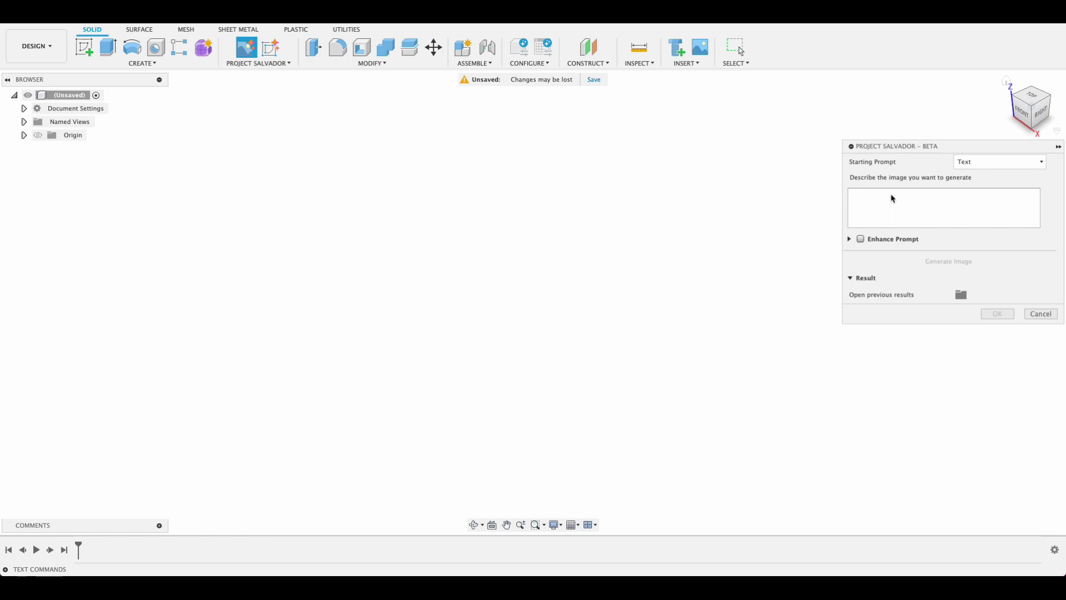
{"action": "left_click", "coordinate": [893, 198]}
{"action": "type", "text": "bla"}
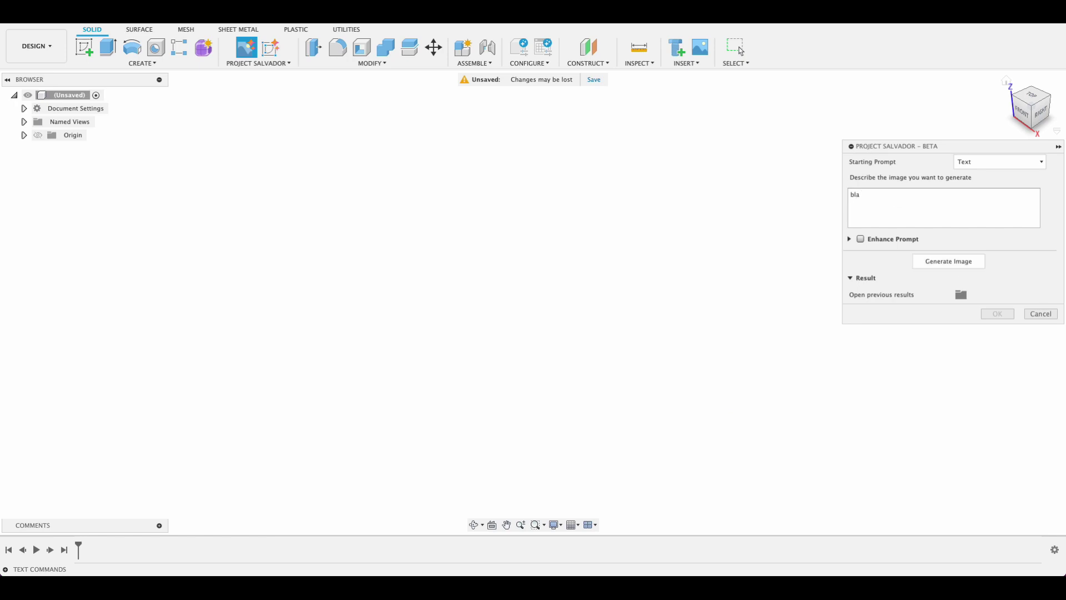
{"action": "type", "text": "ck motorbike"}
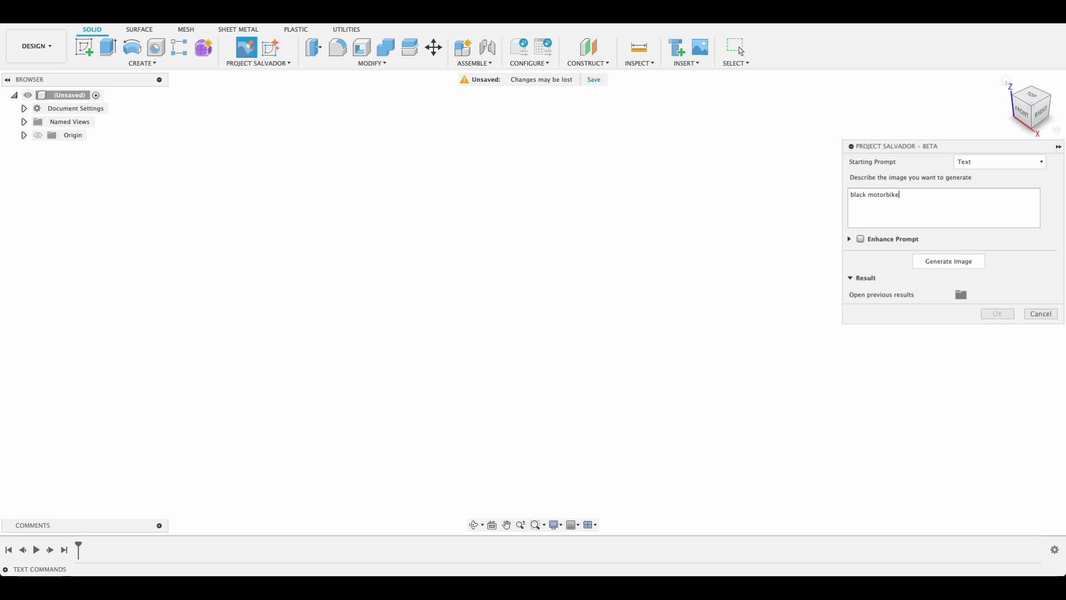
{"action": "left_click", "coordinate": [861, 239]}
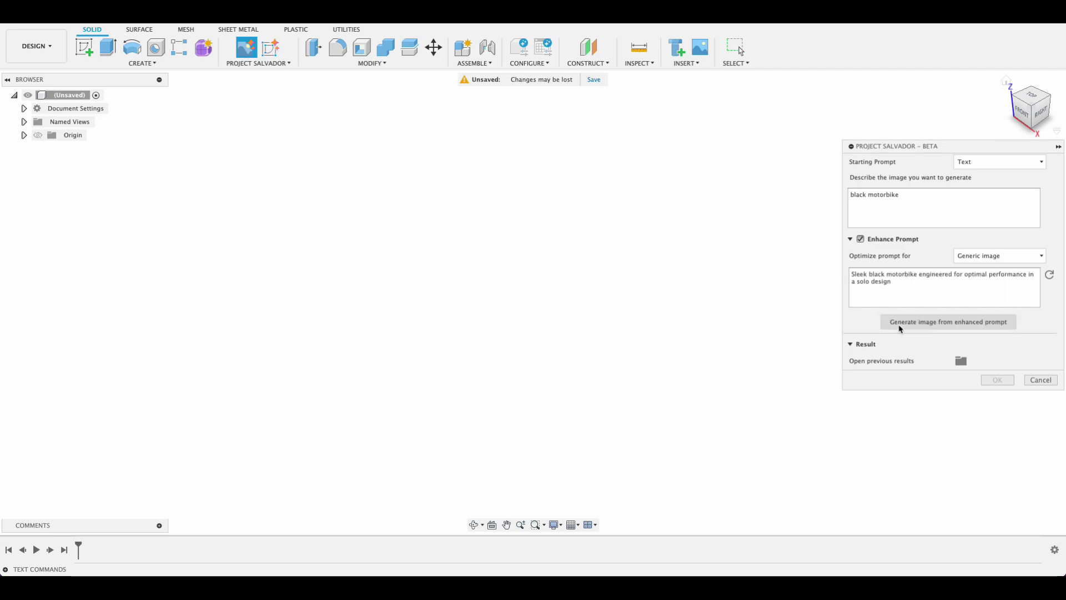
{"action": "left_click", "coordinate": [906, 327]}
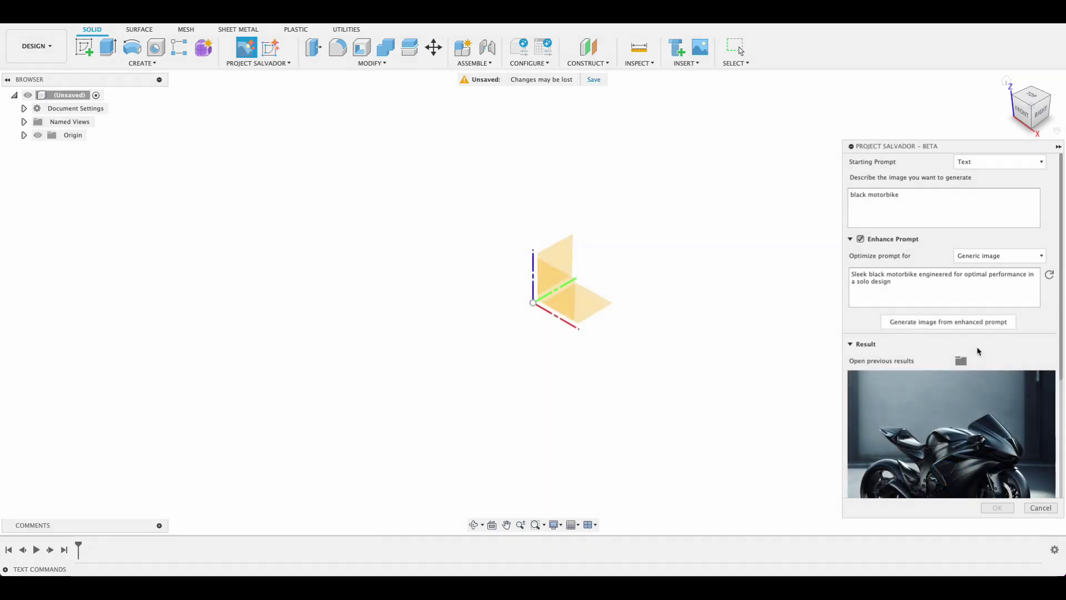
- Insert the generated motorbike image as a canvas on the XZ plane
{"action": "scroll", "coordinate": [978, 351], "scroll_direction": "down", "scroll_amount": 5}
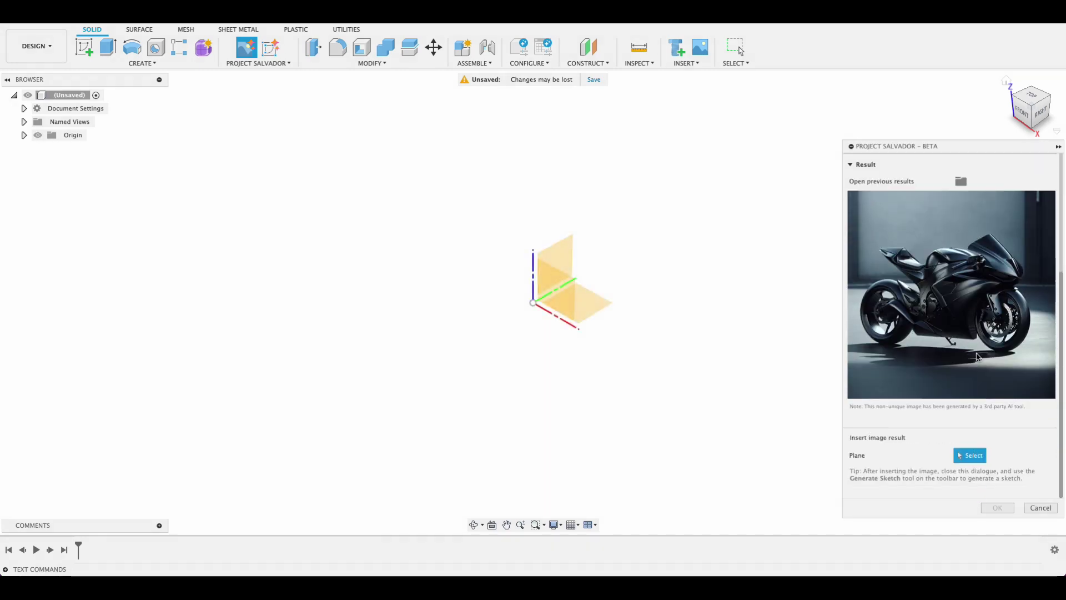
{"action": "left_click", "coordinate": [975, 457]}
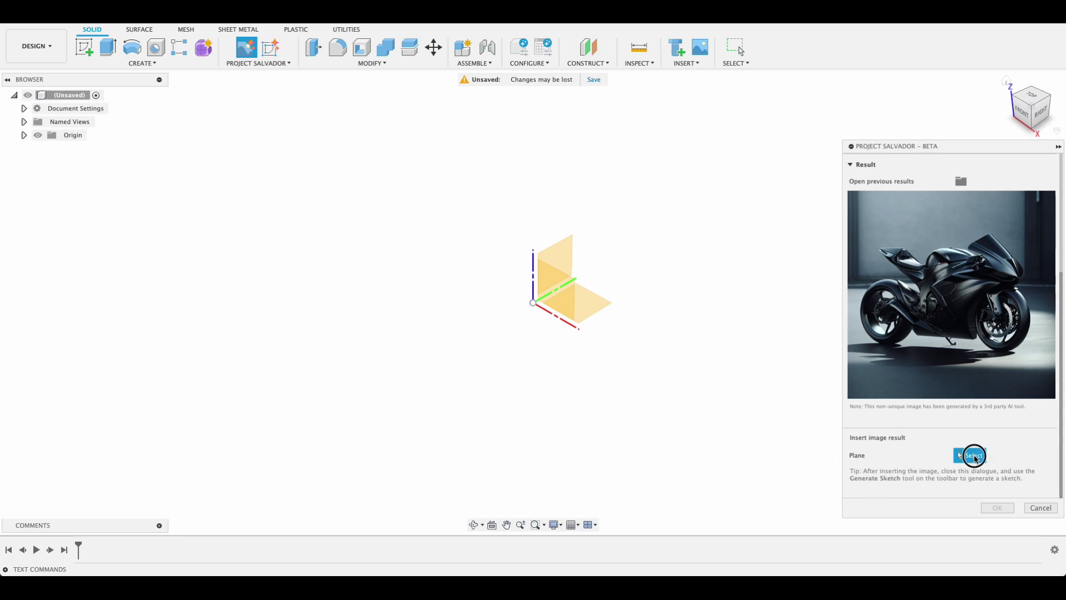
{"action": "left_click", "coordinate": [569, 297]}
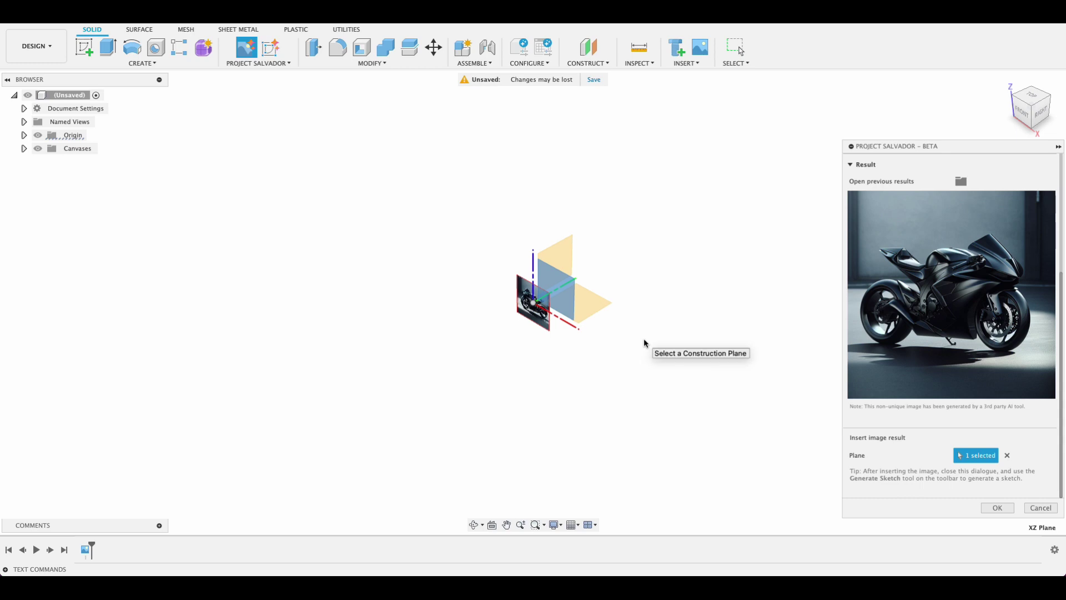
{"action": "middle_click_drag", "start_coordinate": [643, 345], "coordinate": [677, 322], "text": "shift"}
{"action": "left_click", "coordinate": [998, 508]}
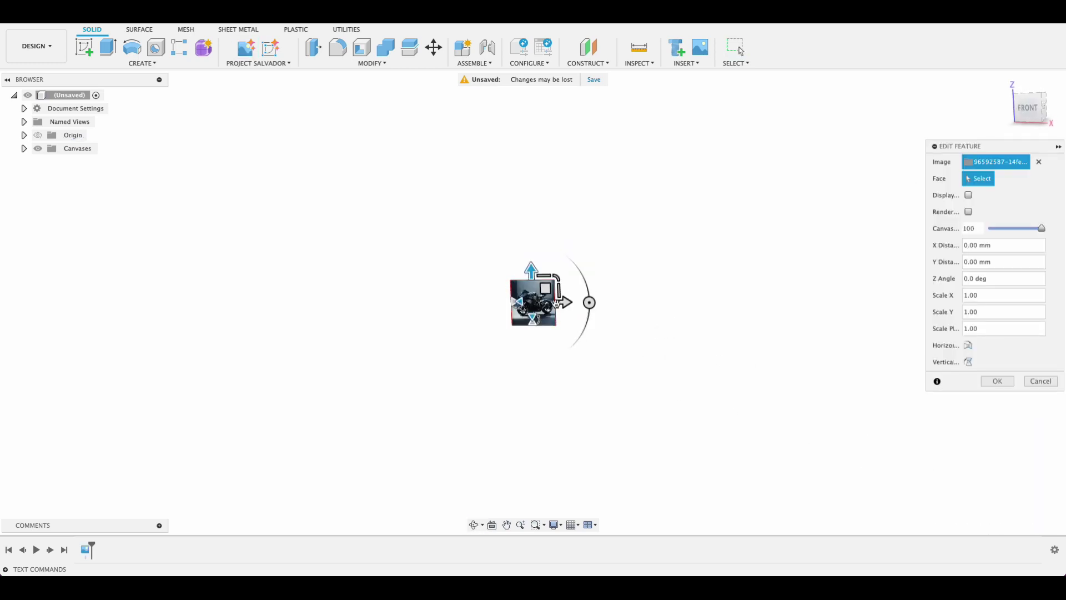
- Enlarge the motorbike canvas uniformly to a plane scale of about 8.426 and accept the edit
{"action": "left_click_drag", "start_coordinate": [558, 285], "coordinate": [852, 116]}
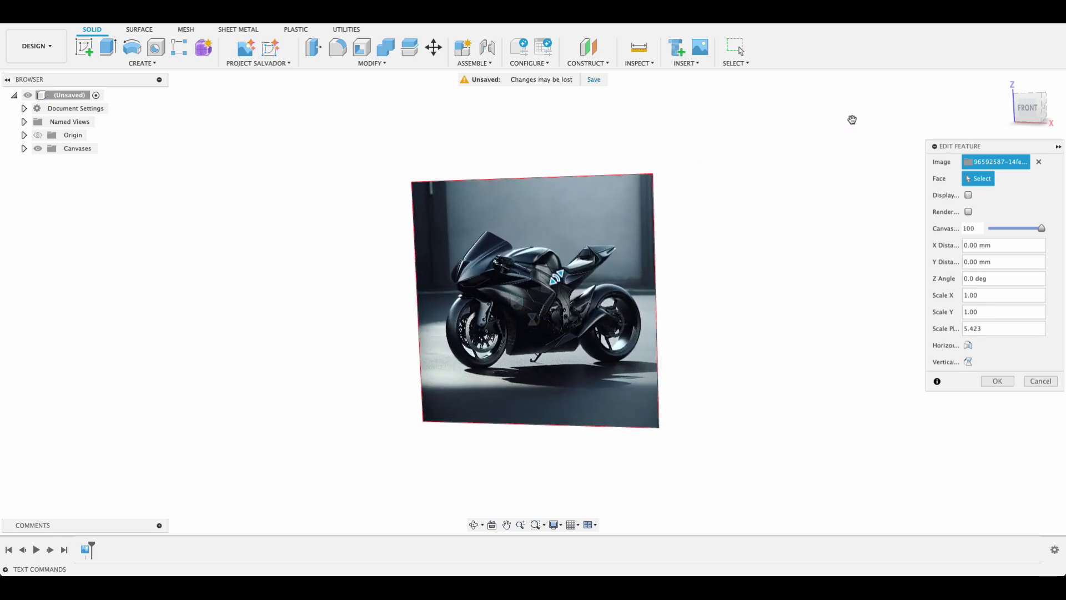
{"action": "middle_click_drag", "start_coordinate": [720, 248], "coordinate": [560, 215], "text": "shift"}
{"action": "left_click", "coordinate": [1033, 109]}
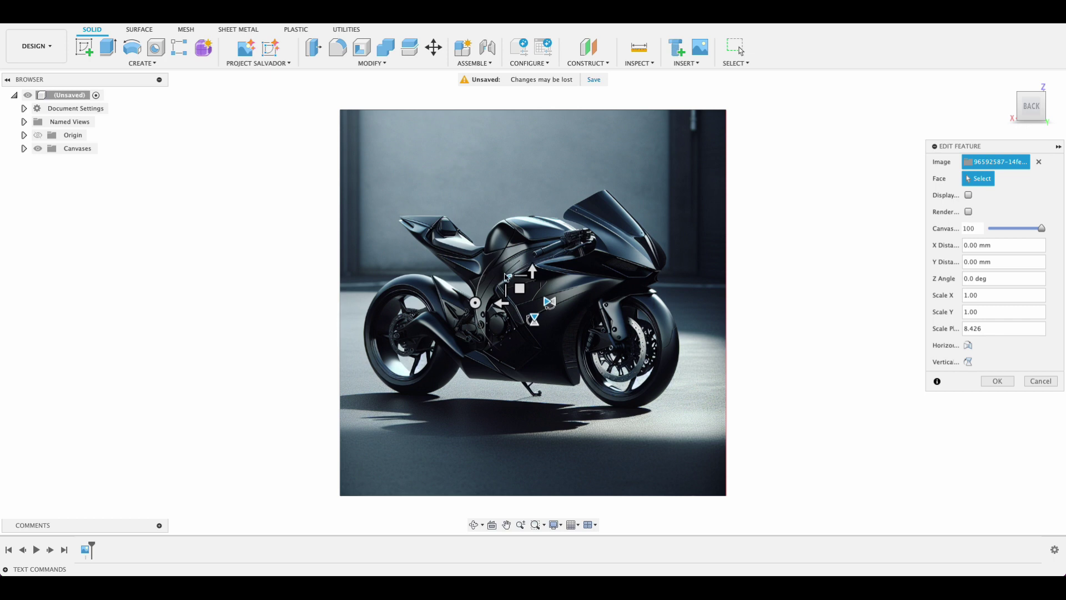
{"action": "left_click", "coordinate": [997, 381]}
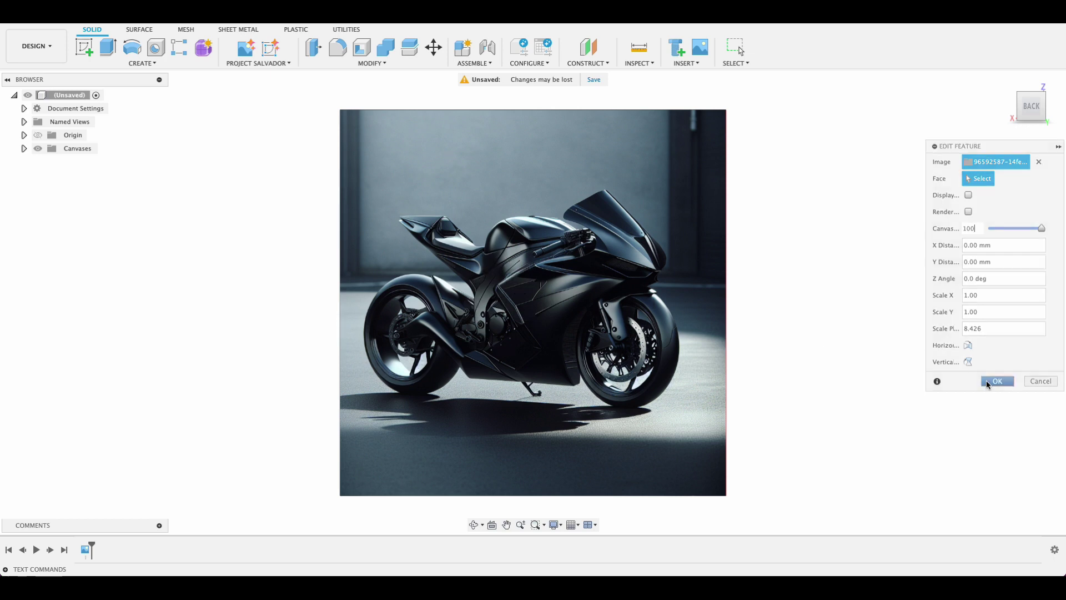
- Calibrate the motorbike canvas to 200 mm between the outer edges of the rear and front wheels
{"action": "left_click", "coordinate": [23, 148]}
{"action": "right_click", "coordinate": [88, 163]}
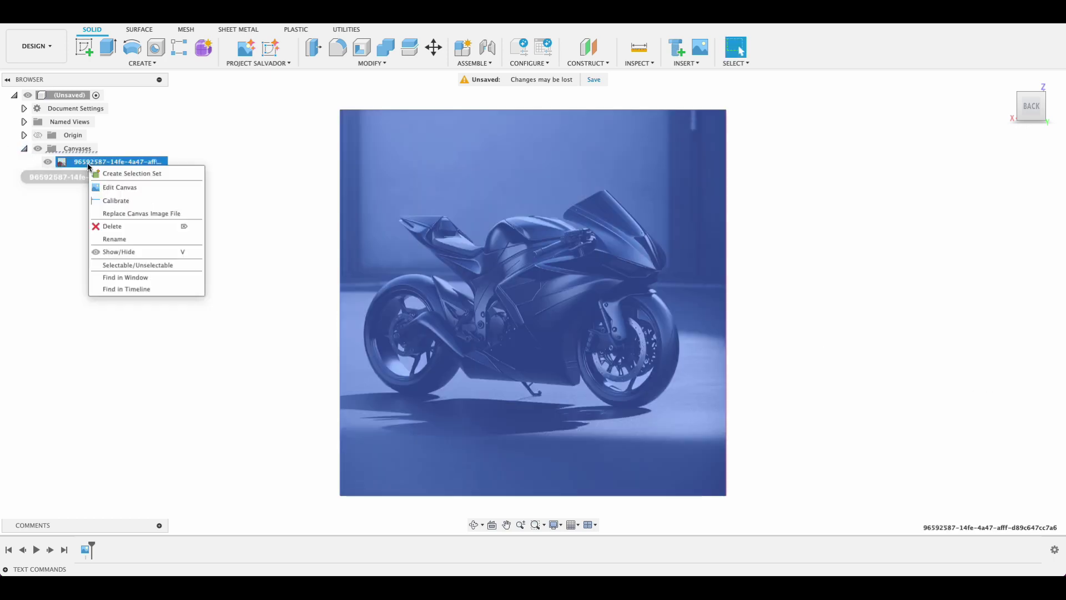
{"action": "left_click", "coordinate": [113, 201]}
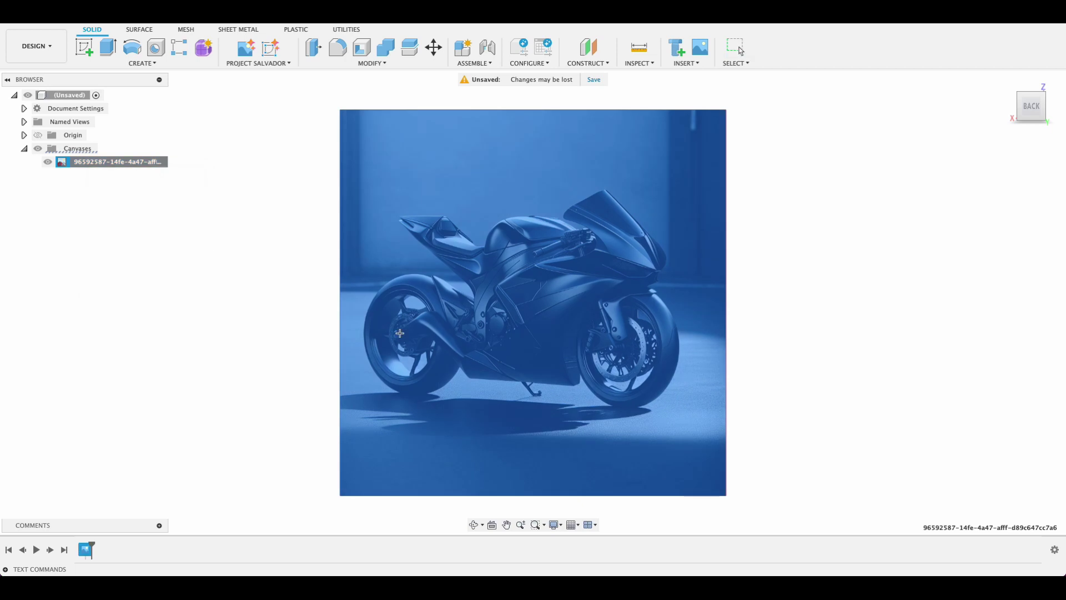
{"action": "left_click", "coordinate": [364, 333]}
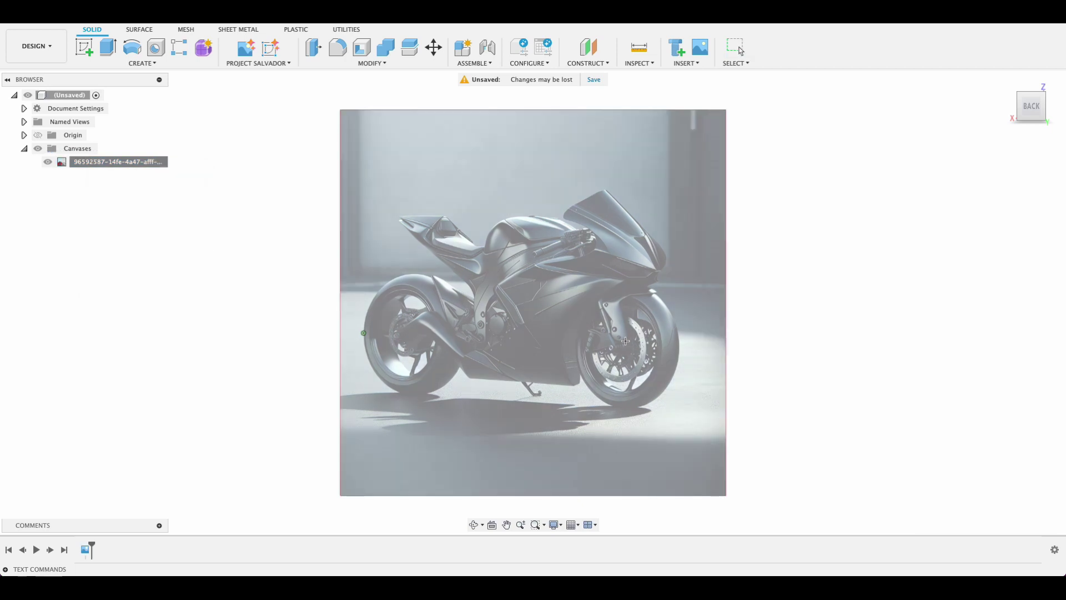
{"action": "left_click", "coordinate": [677, 340]}
{"action": "type", "text": "200"}
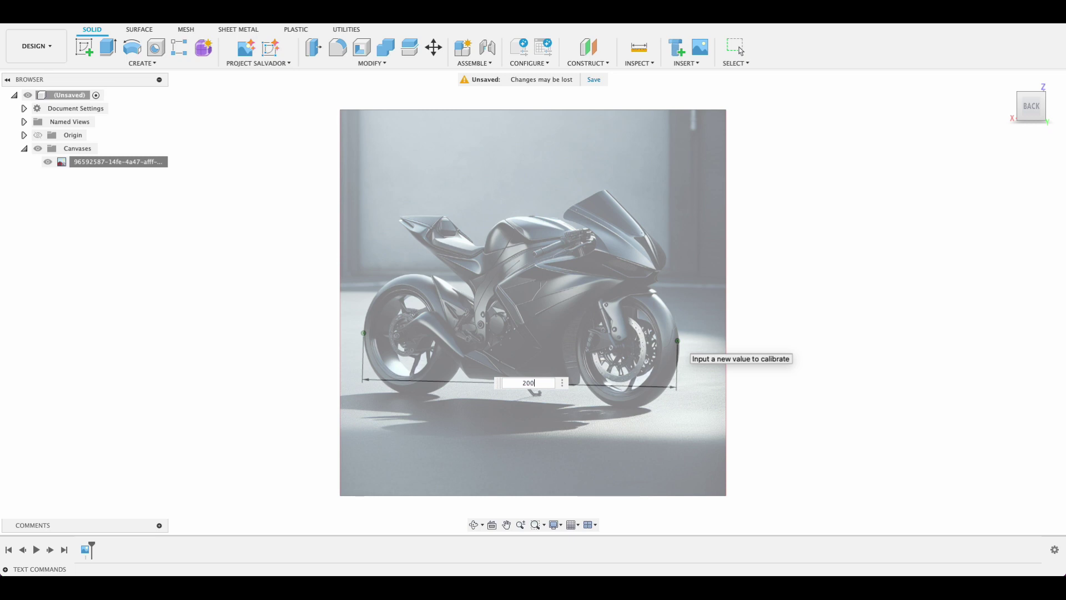
{"action": "key", "text": "Return"}
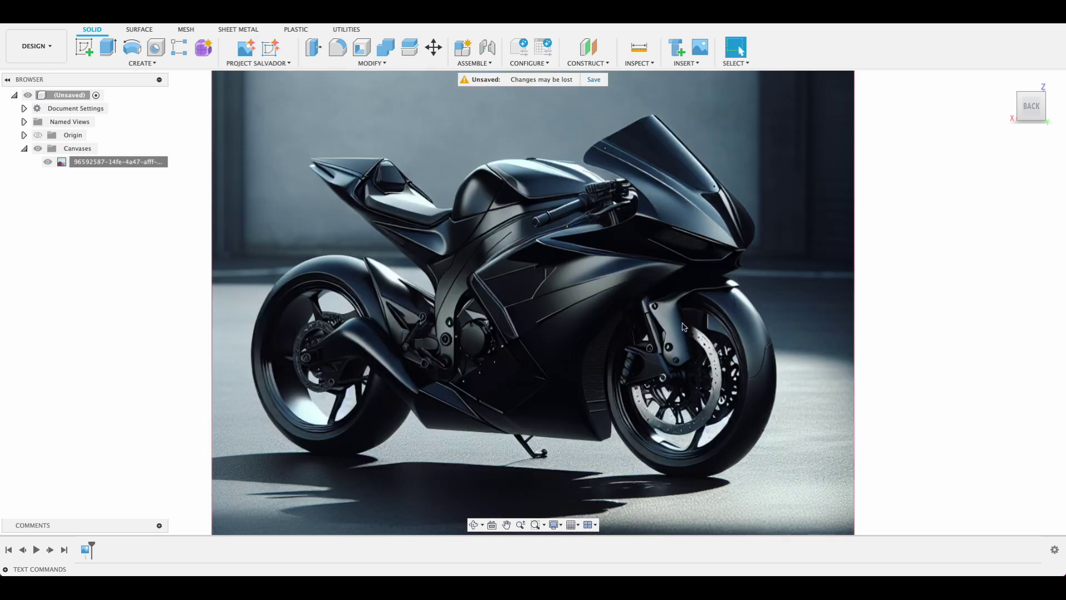
{"action": "scroll", "coordinate": [684, 328], "scroll_direction": "up", "scroll_amount": 2}
{"action": "scroll", "coordinate": [684, 327], "scroll_direction": "down", "scroll_amount": 3}
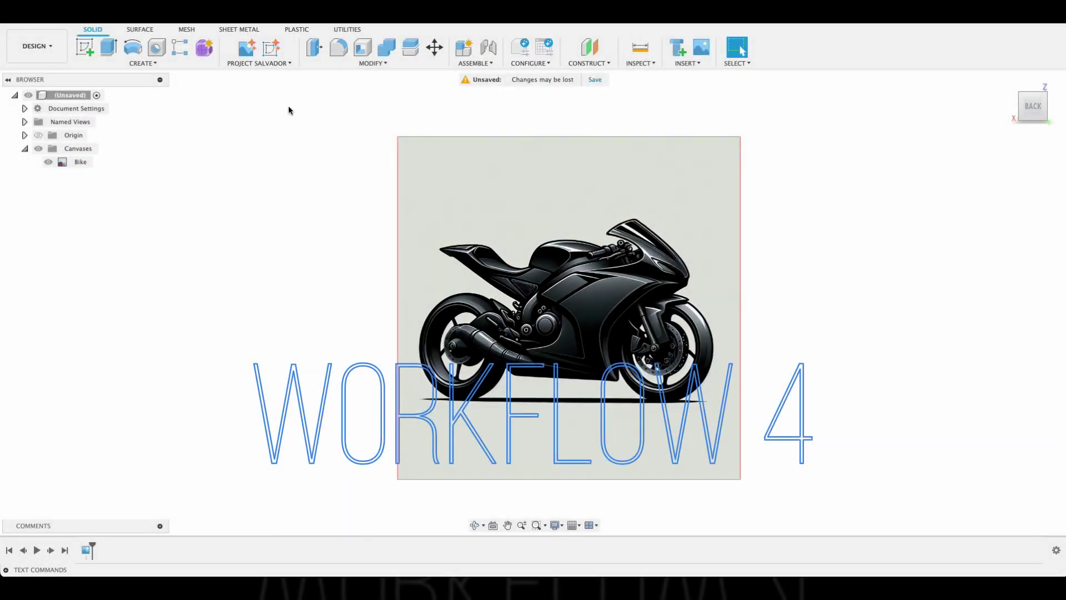
- Generate a vector sketch from the Bike canvas with Project Salvador's Generate Sketch, and hide the canvases
{"action": "left_click", "coordinate": [268, 52]}
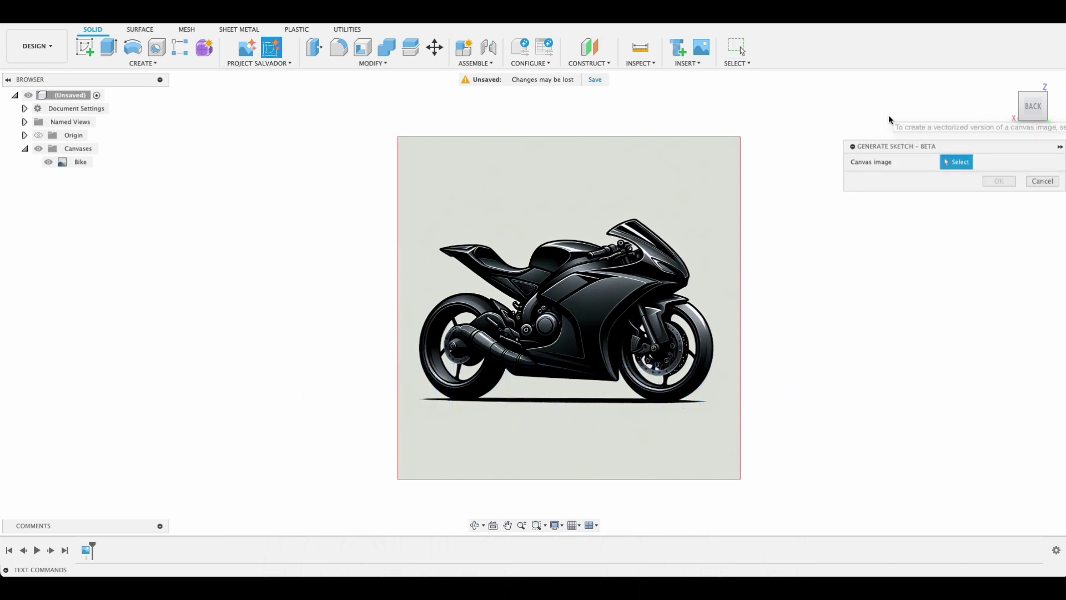
{"action": "left_click", "coordinate": [957, 165]}
{"action": "left_click", "coordinate": [691, 261]}
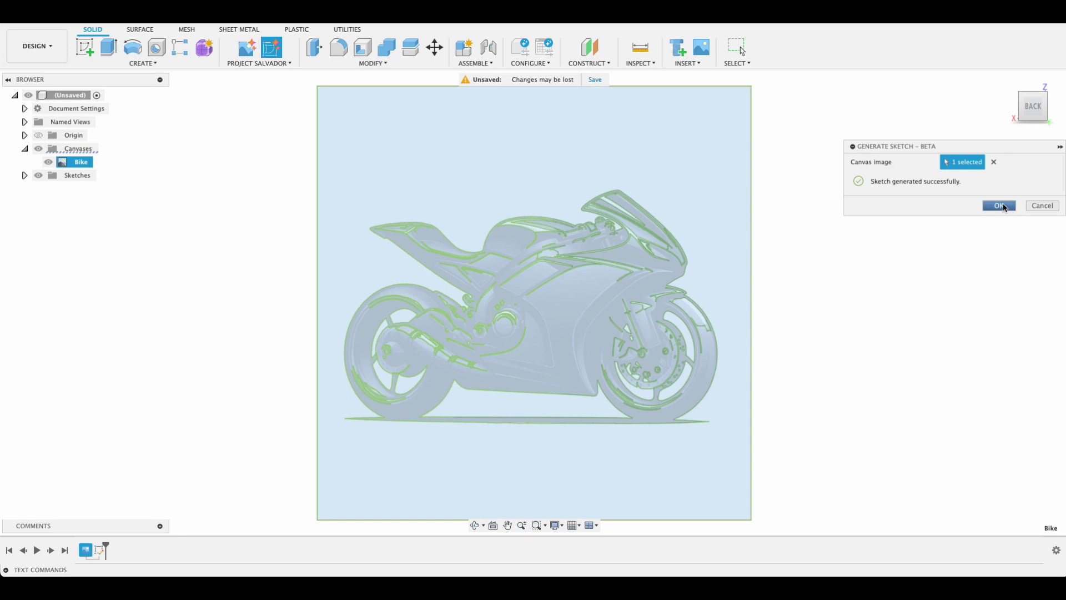
{"action": "left_click", "coordinate": [1000, 206]}
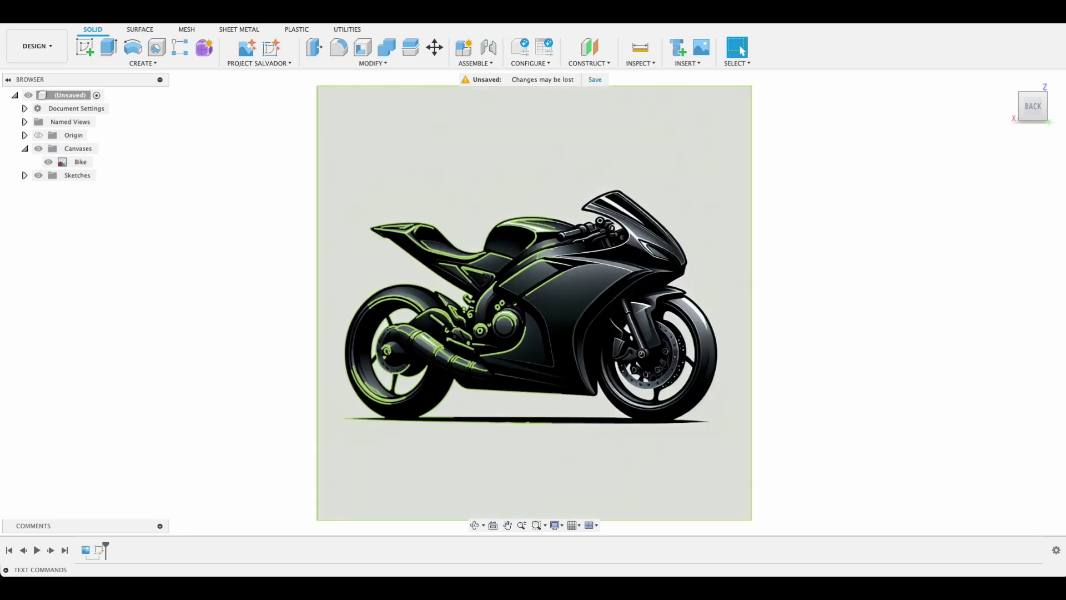
{"action": "left_click", "coordinate": [38, 149]}
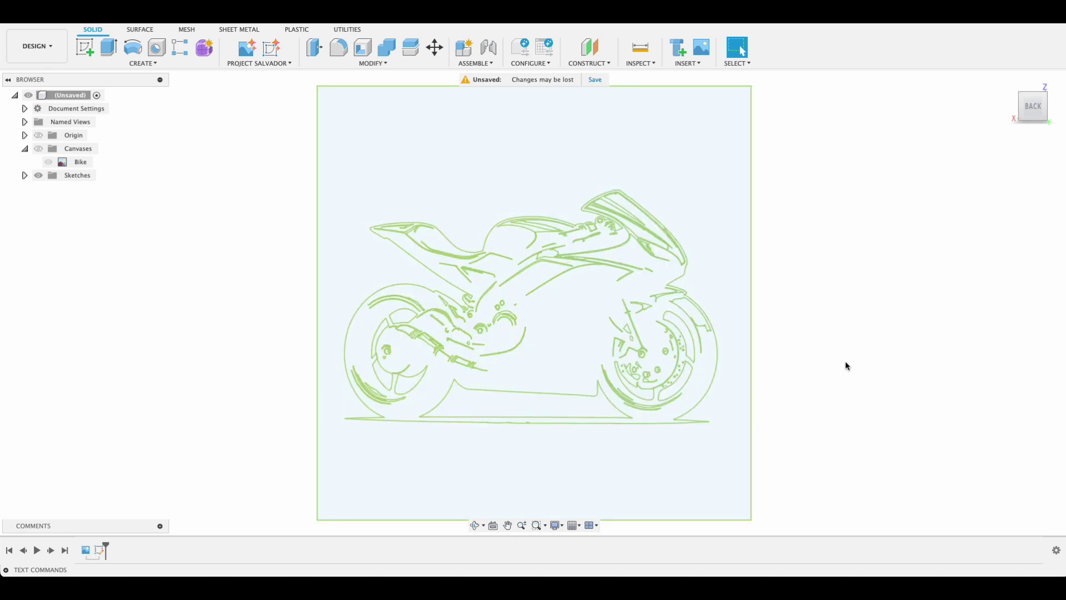
- Extrude the main motorbike silhouette profile of the generated sketch 10 mm to one side as a new body
{"action": "left_click", "coordinate": [111, 54]}
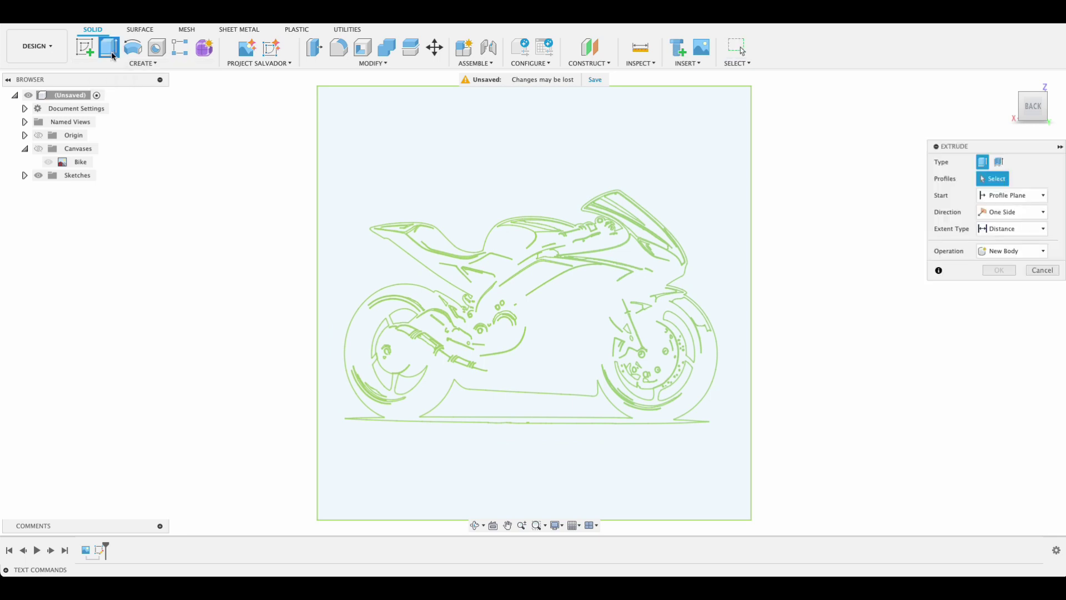
{"action": "left_click", "coordinate": [444, 375]}
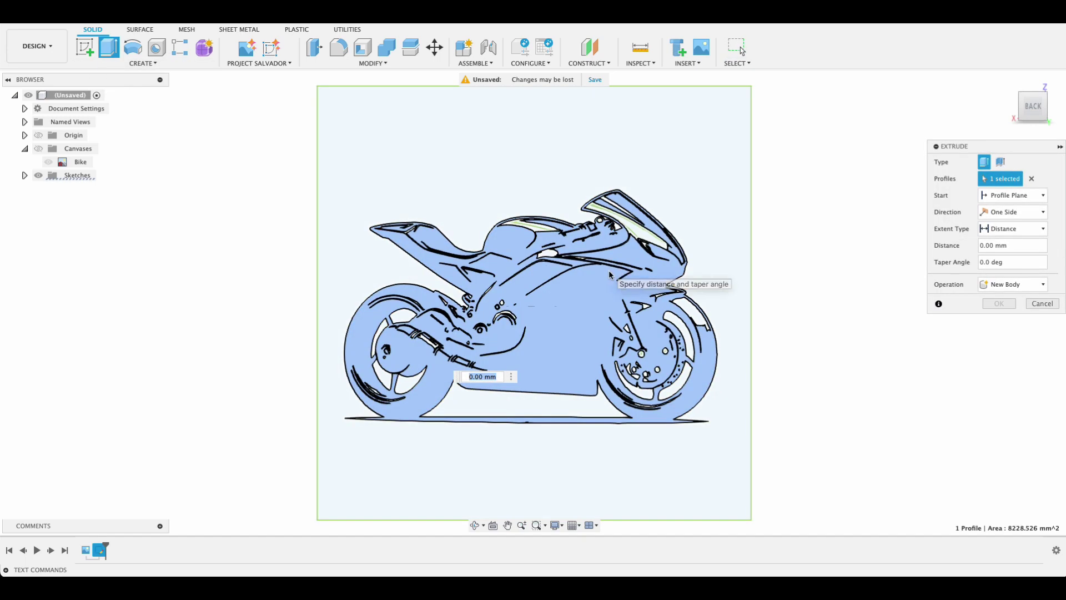
{"action": "type", "text": "1"}
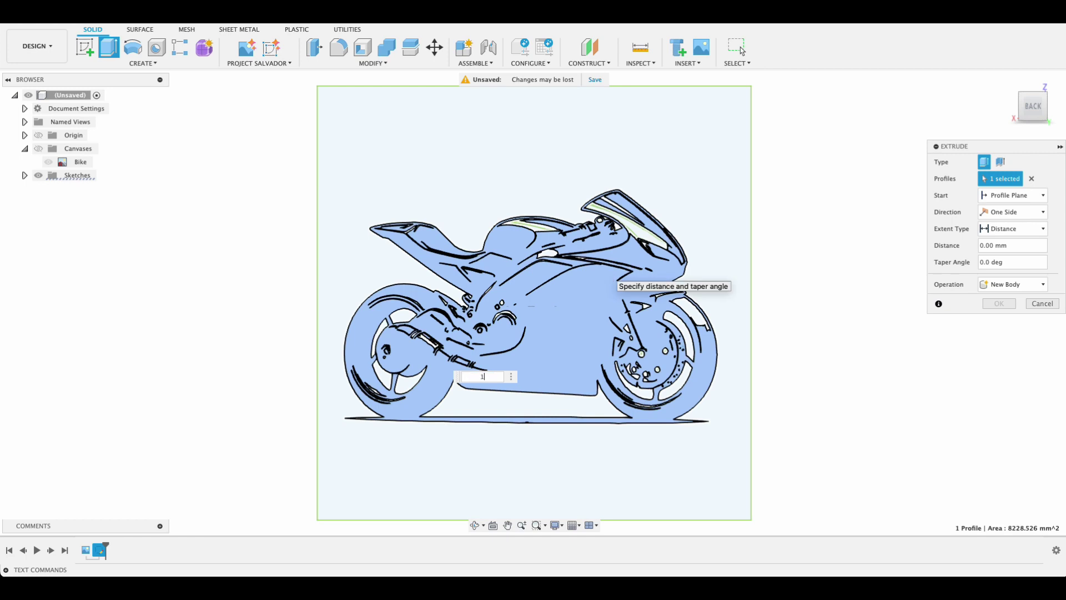
{"action": "type", "text": "0"}
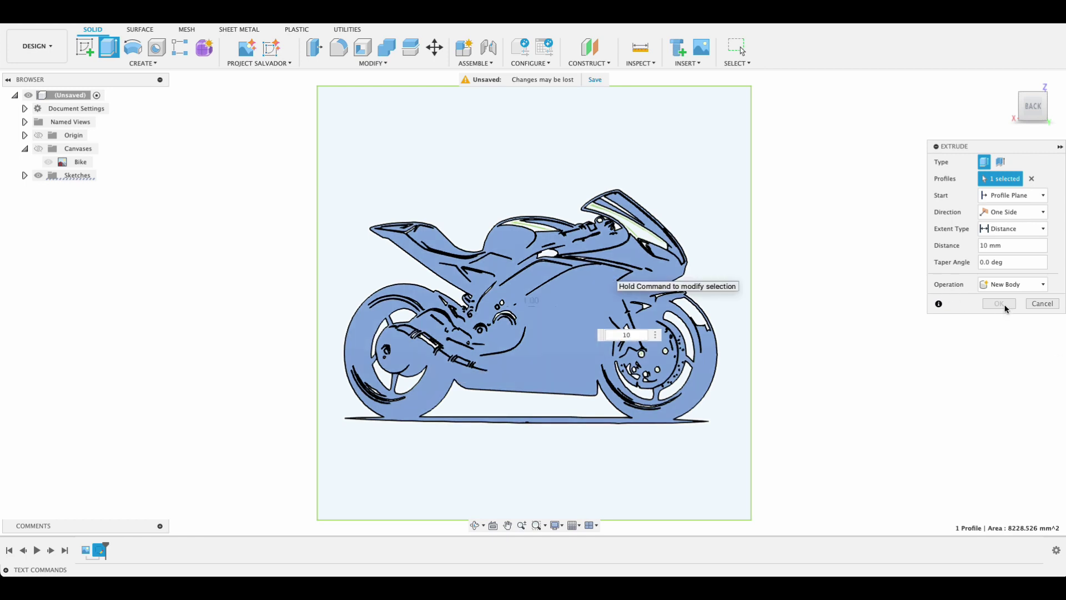
{"action": "middle_click_drag", "start_coordinate": [826, 403], "coordinate": [902, 424], "text": "shift"}
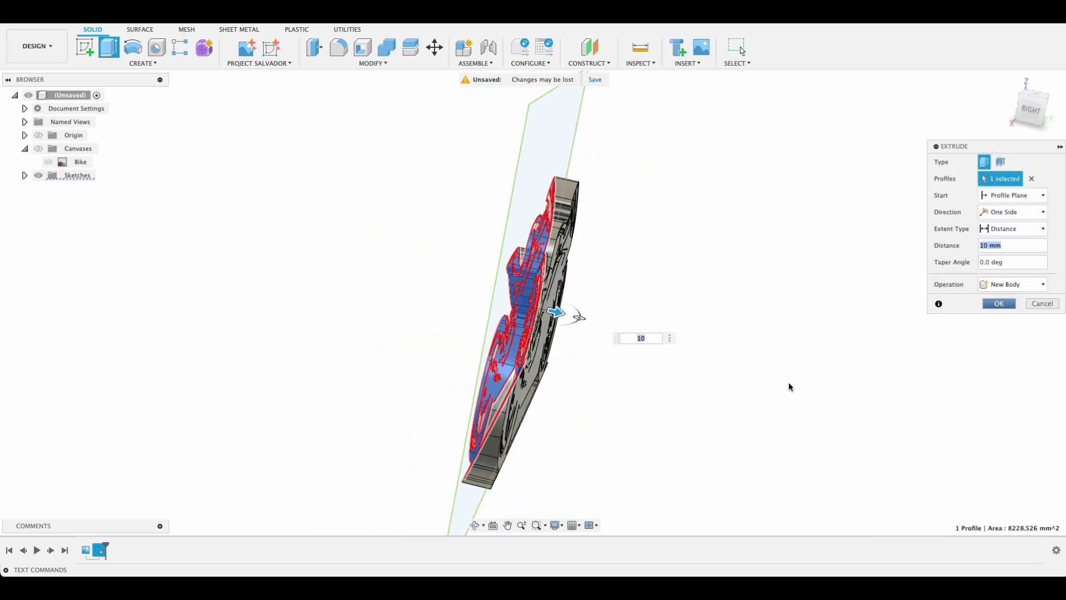
{"action": "key", "text": "Return"}
{"action": "middle_click_drag", "start_coordinate": [818, 385], "coordinate": [770, 345], "text": "shift"}
{"action": "left_click", "coordinate": [1034, 104]}
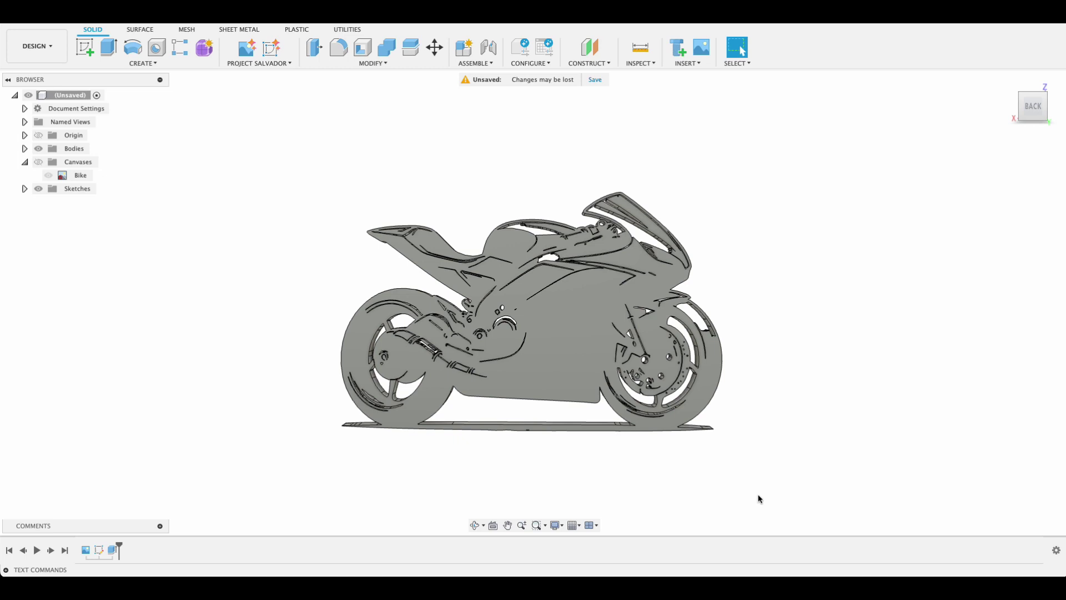
{"action": "middle_click_drag", "start_coordinate": [759, 498], "coordinate": [958, 318], "text": "shift"}
{"action": "middle_click_drag", "start_coordinate": [915, 379], "coordinate": [914, 378], "text": "shift"}
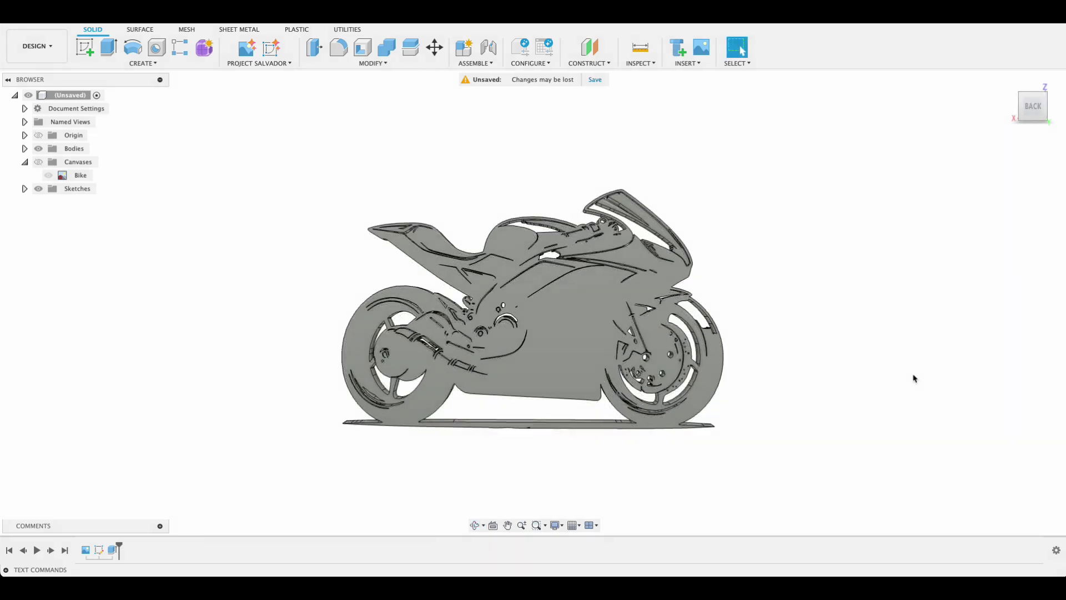